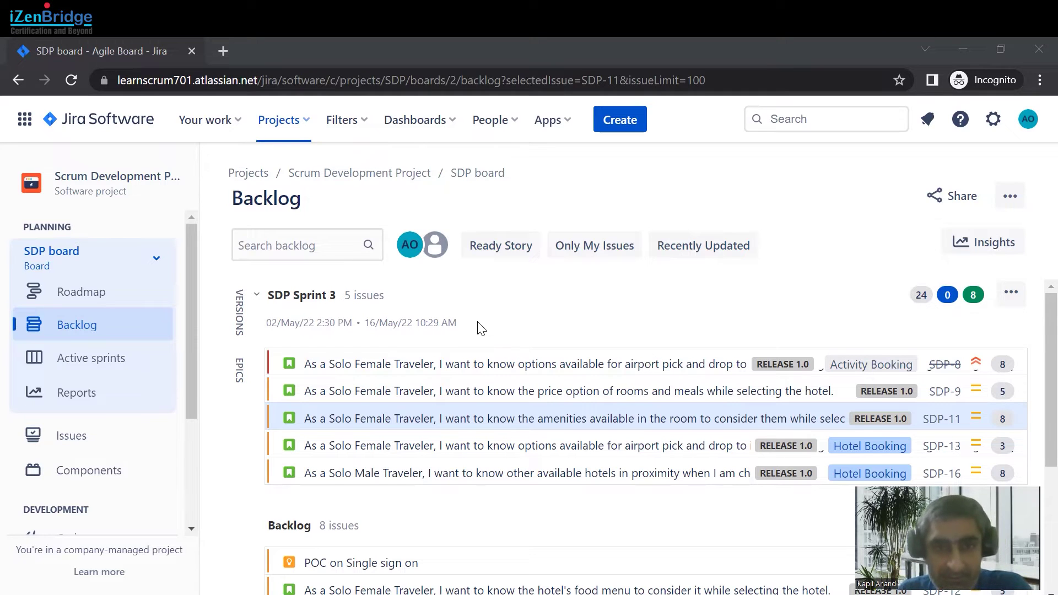
Open the advanced issue search and limit it to the Scrum Development Project.
click(367, 123)
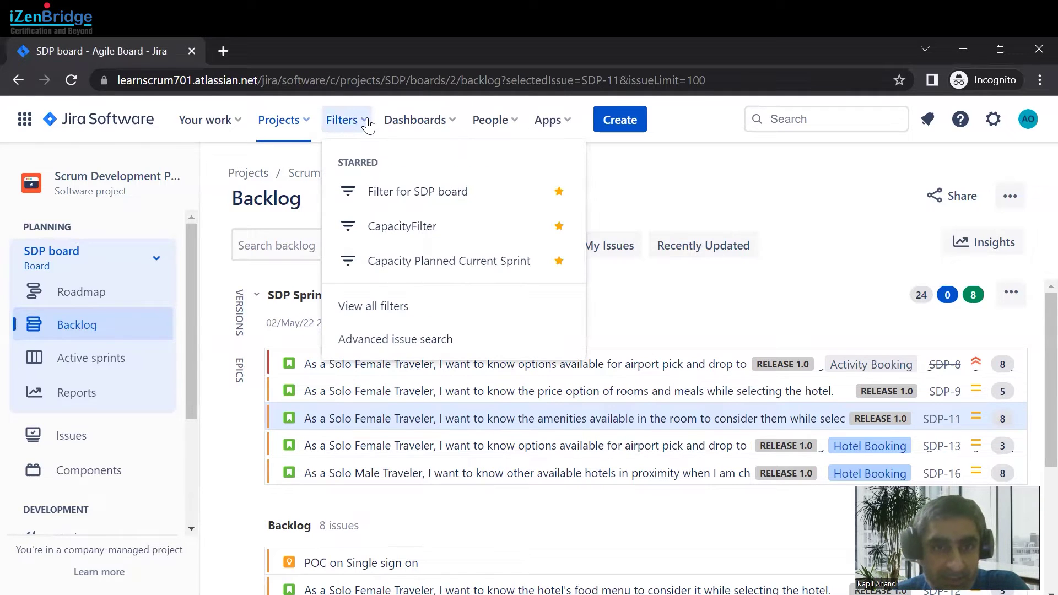
click(405, 346)
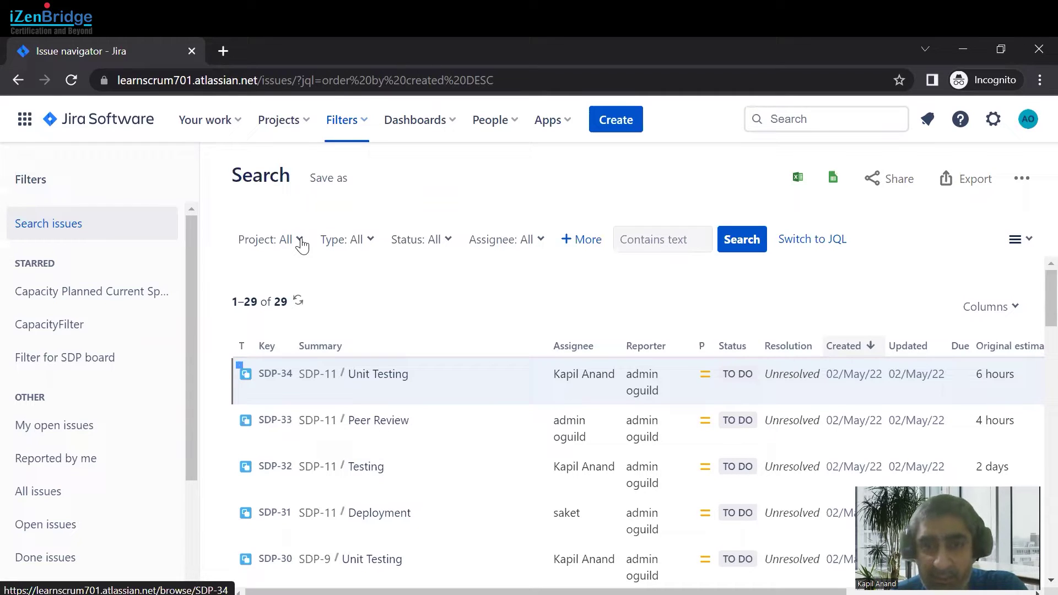
click(301, 241)
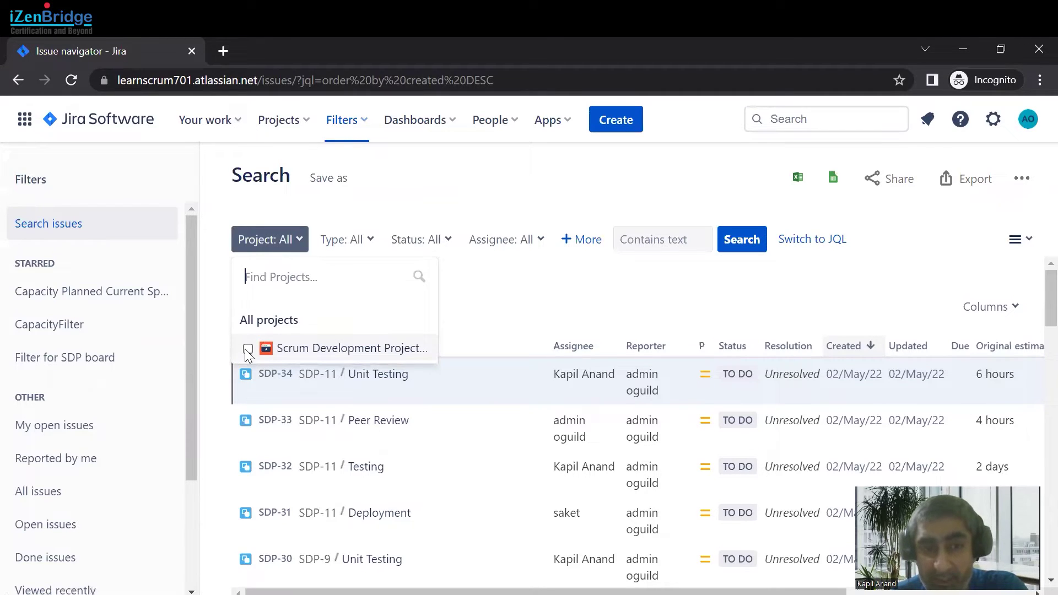
click(248, 349)
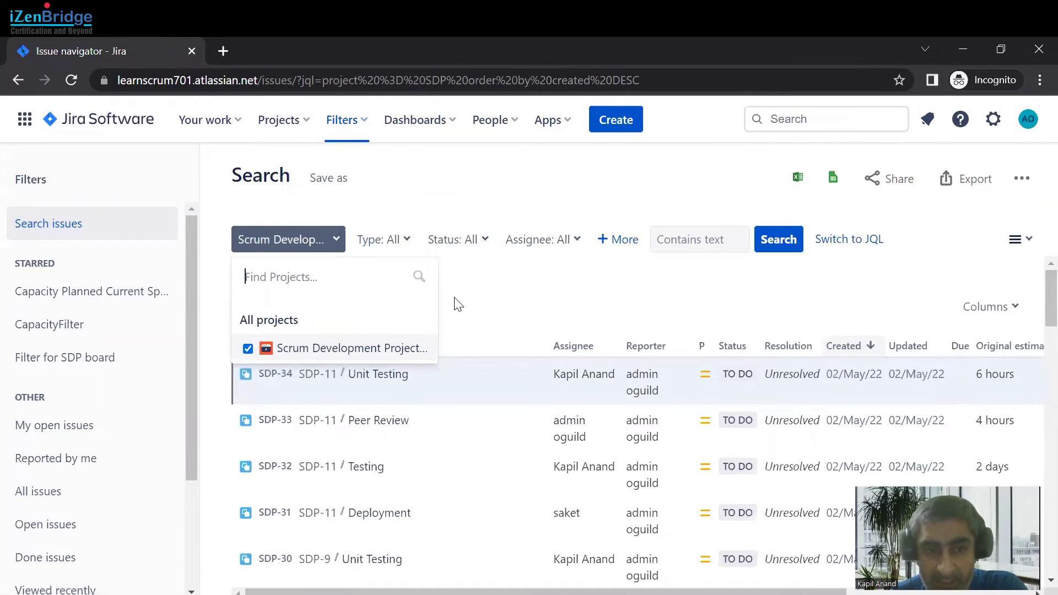
click(497, 290)
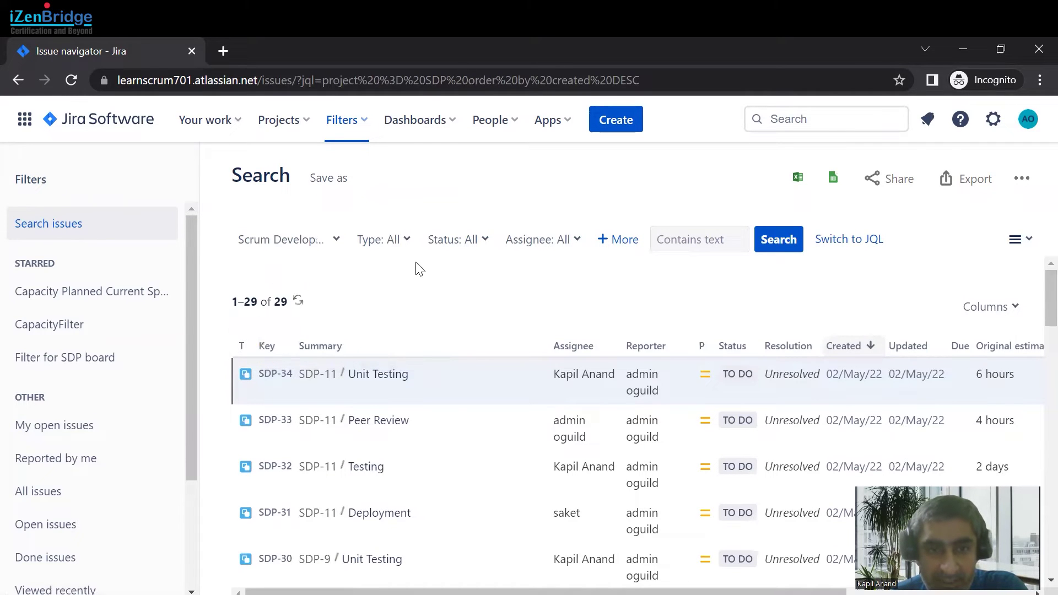
Restrict the search to Story issues, leaving 12 results.
click(407, 243)
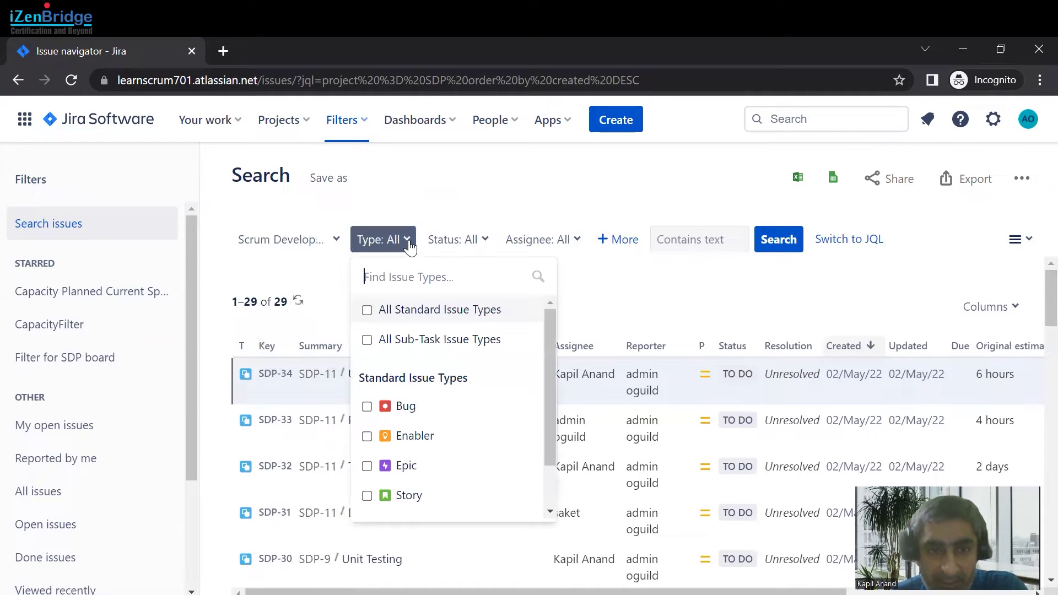
click(366, 496)
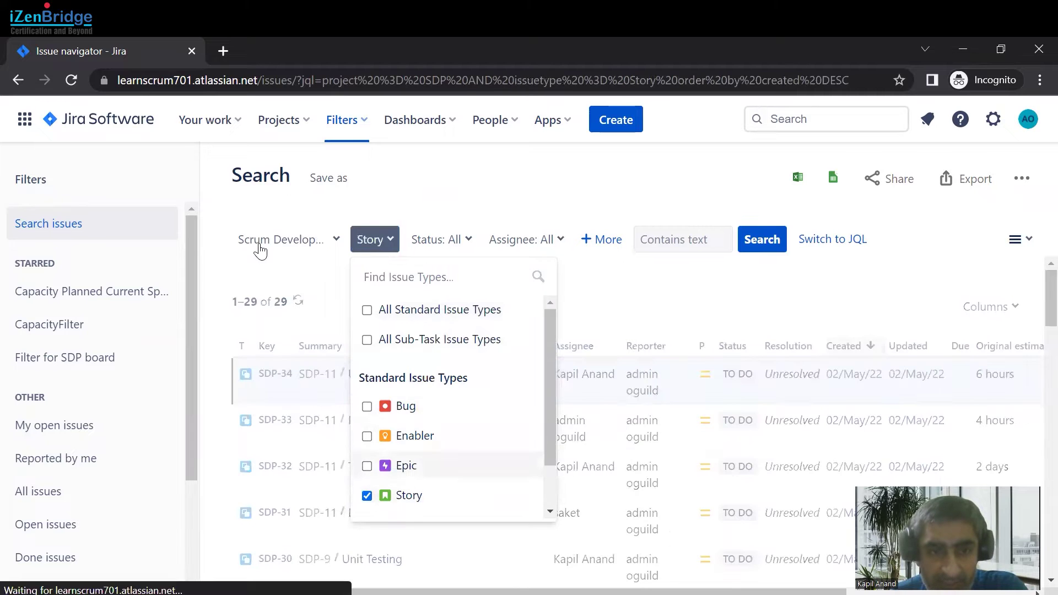
click(606, 289)
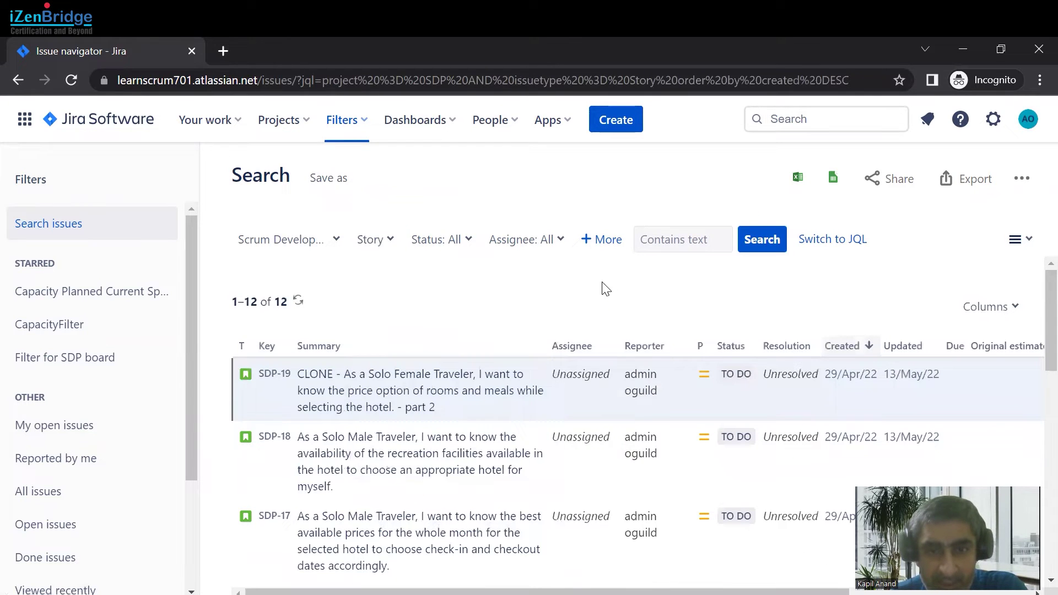
click(608, 243)
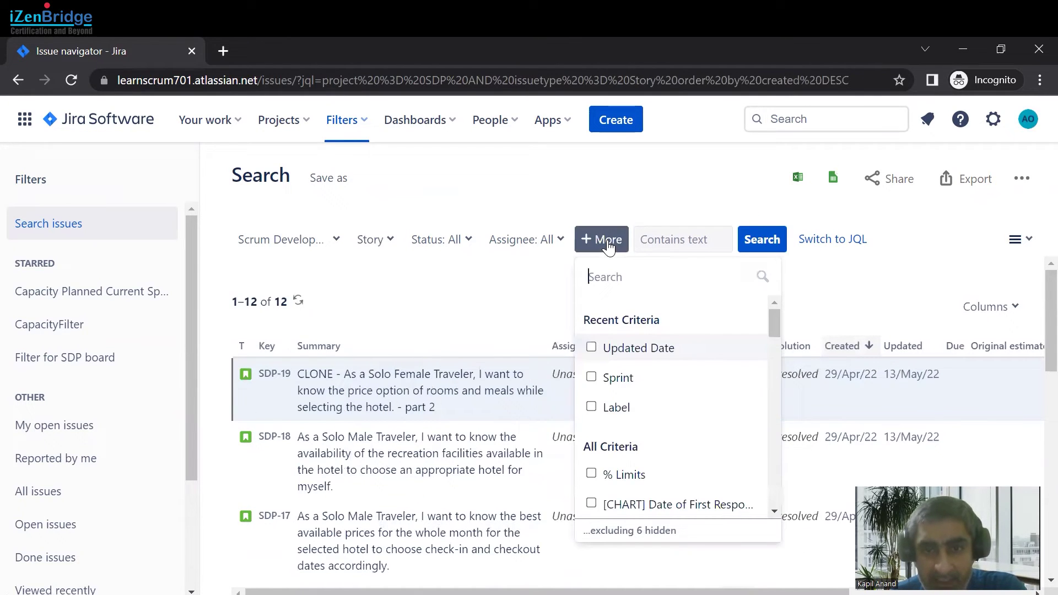
Add an Updated Date condition for within the last 3 days.
click(592, 347)
click(245, 313)
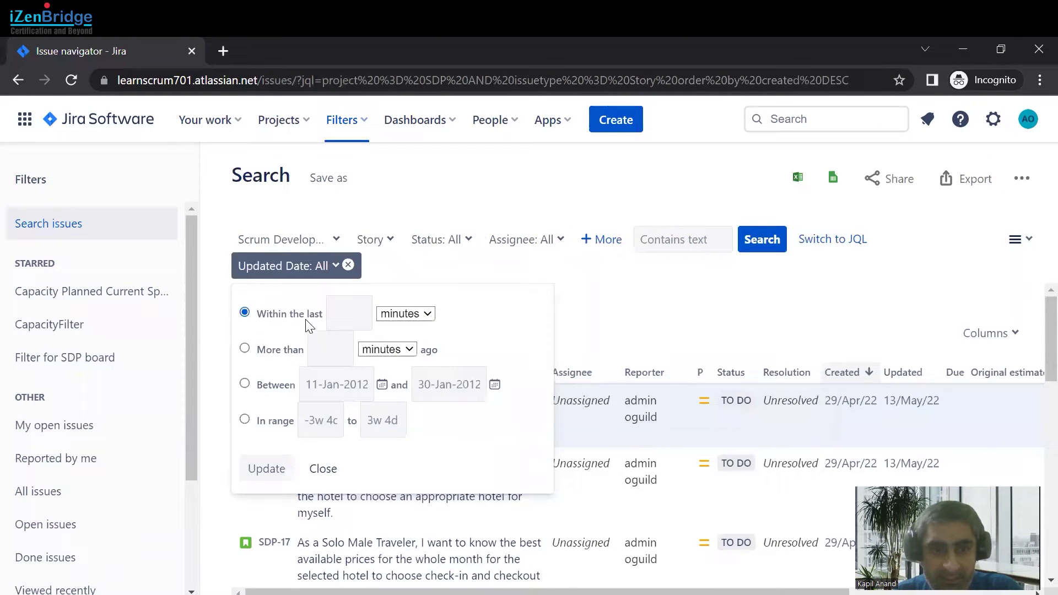
click(349, 313)
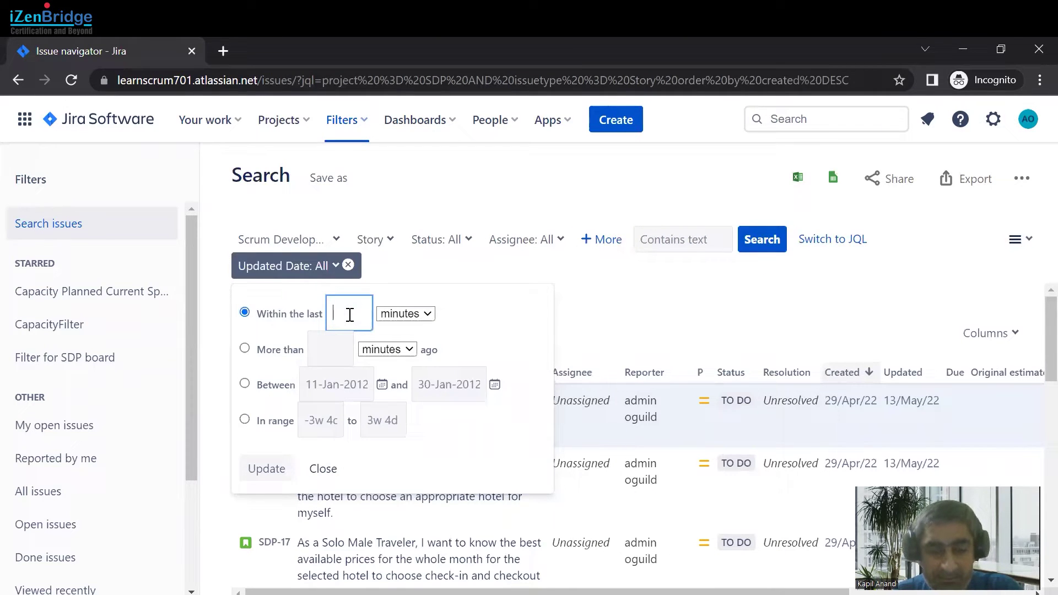
text(3)
click(427, 314)
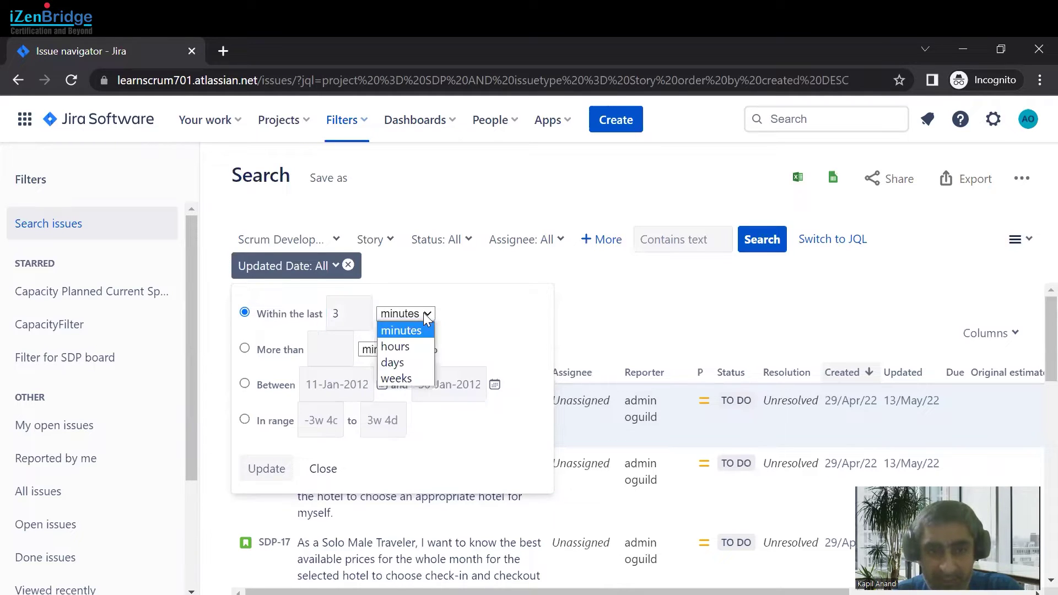
click(406, 362)
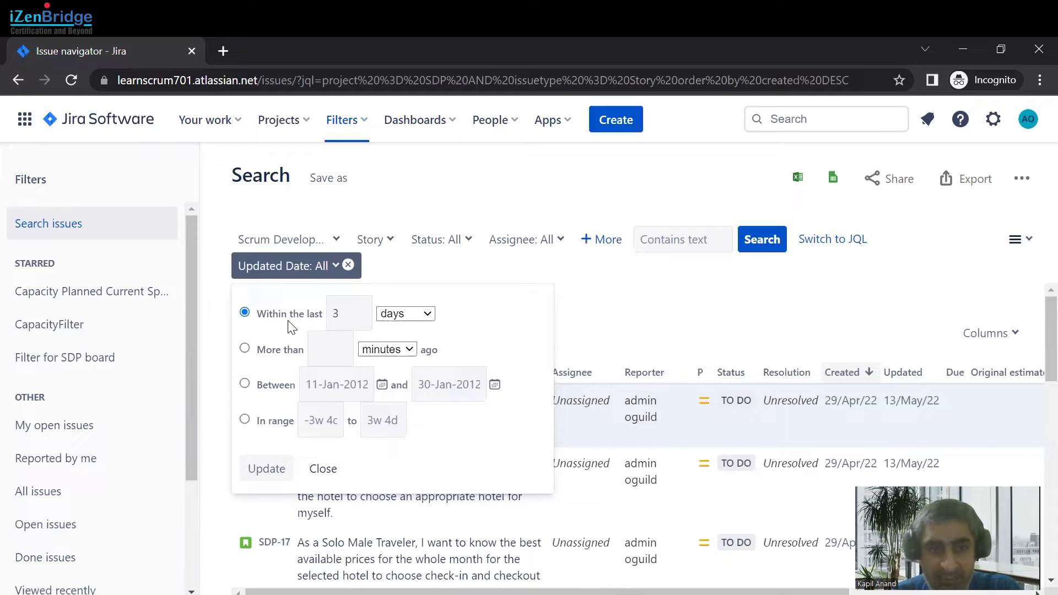
click(266, 468)
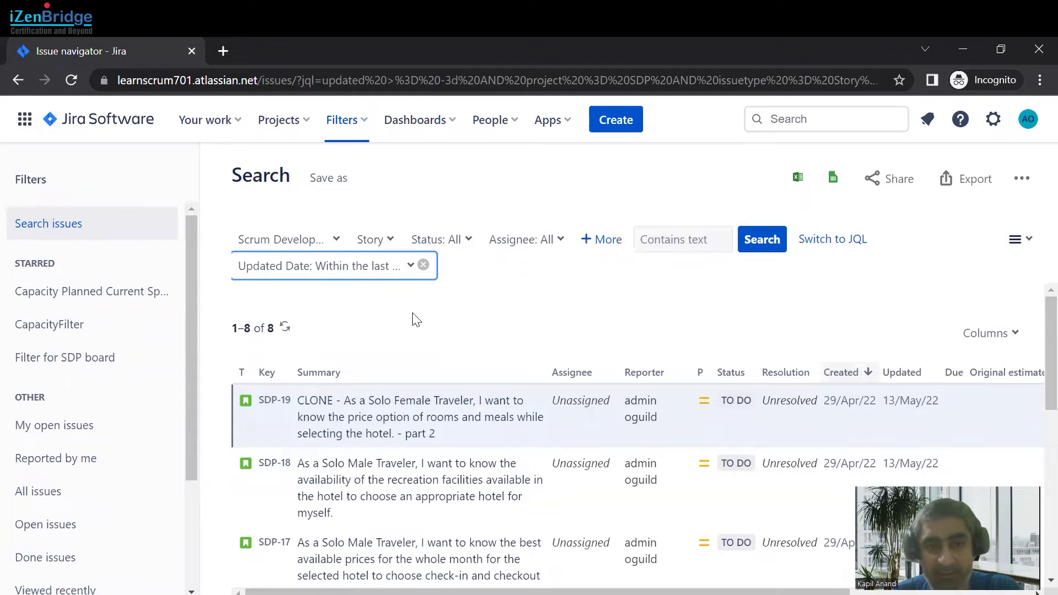
Change the JQL condition to updated <= -3d and rerun it, returning 4 stale stories.
click(837, 241)
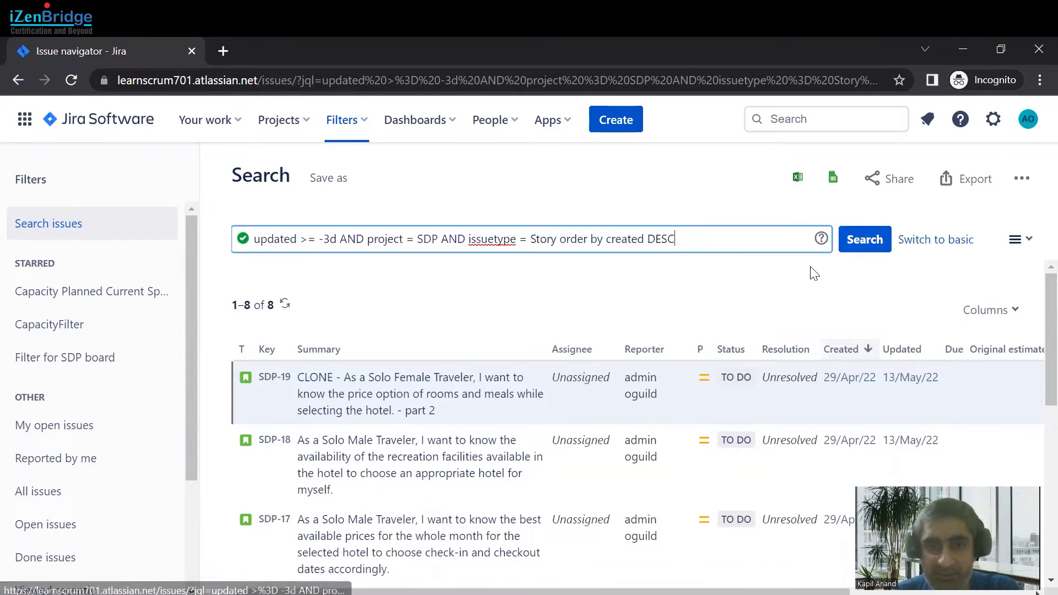
double_click(302, 238)
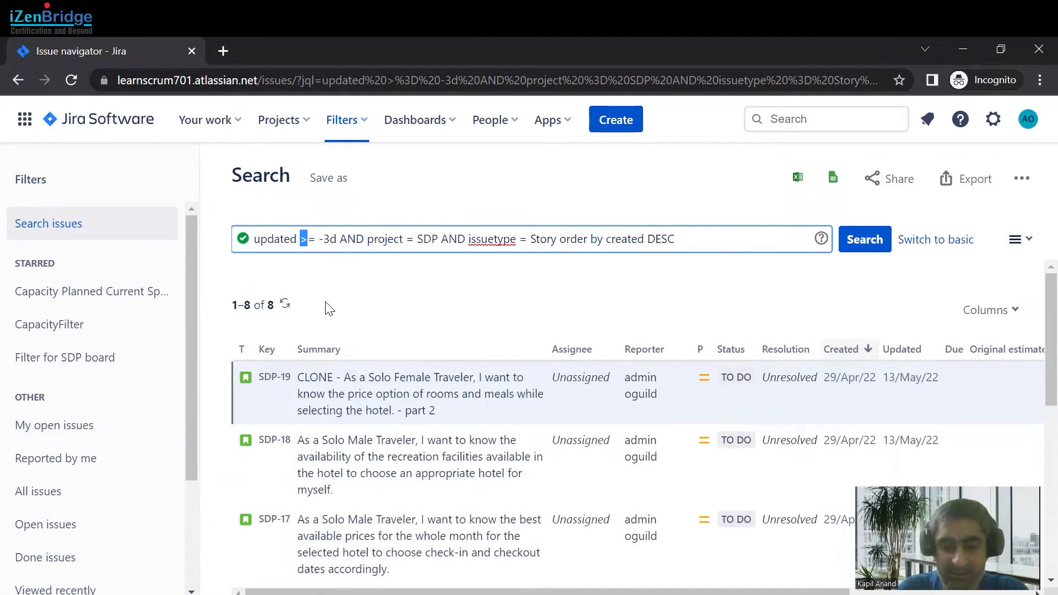
text(<)
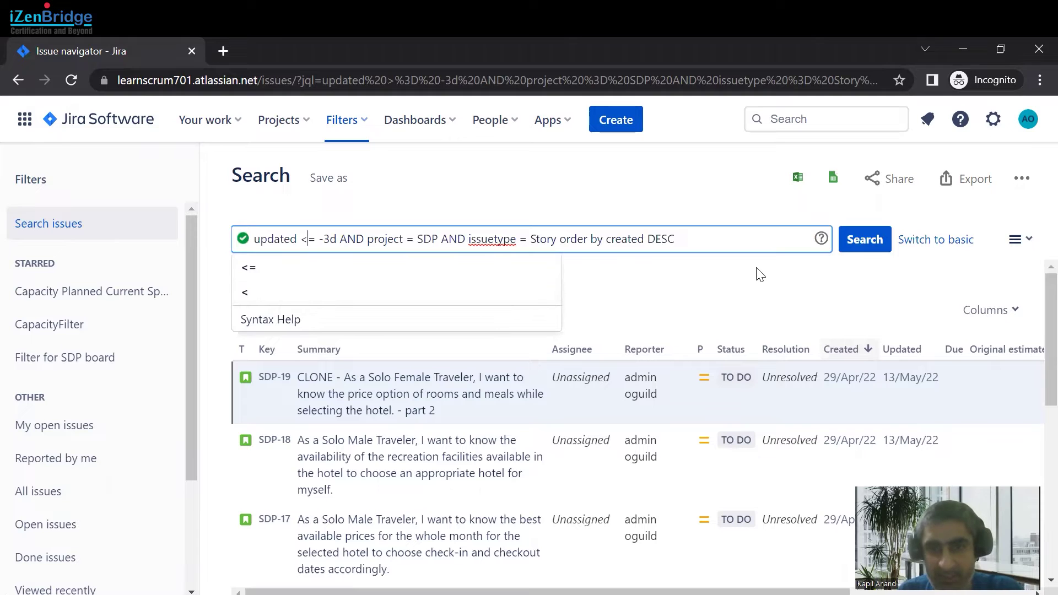
click(842, 249)
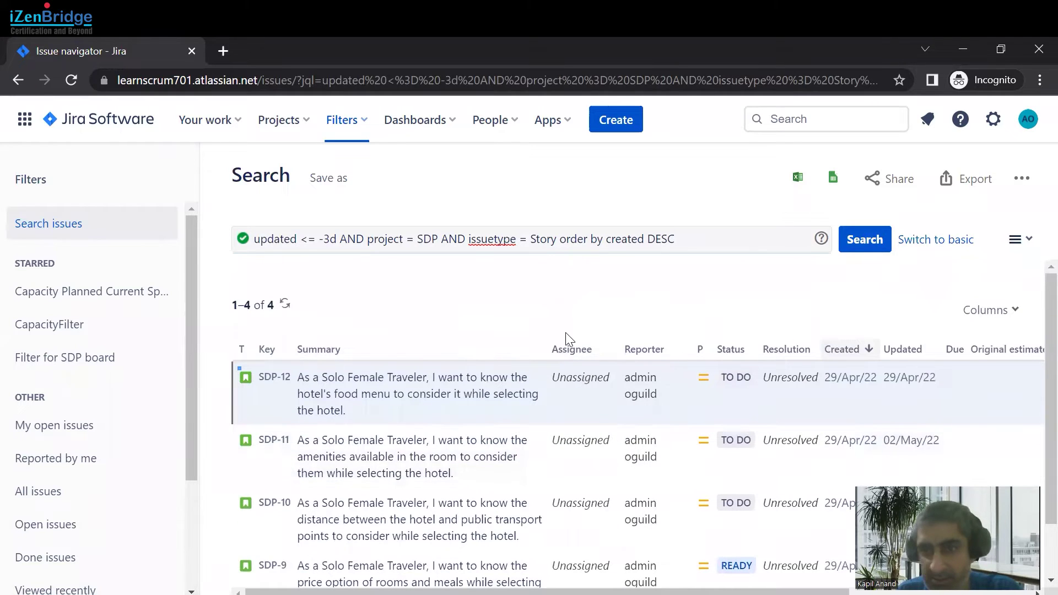
Save the search as a new filter named 'NoUpdateLast2Days'.
click(333, 181)
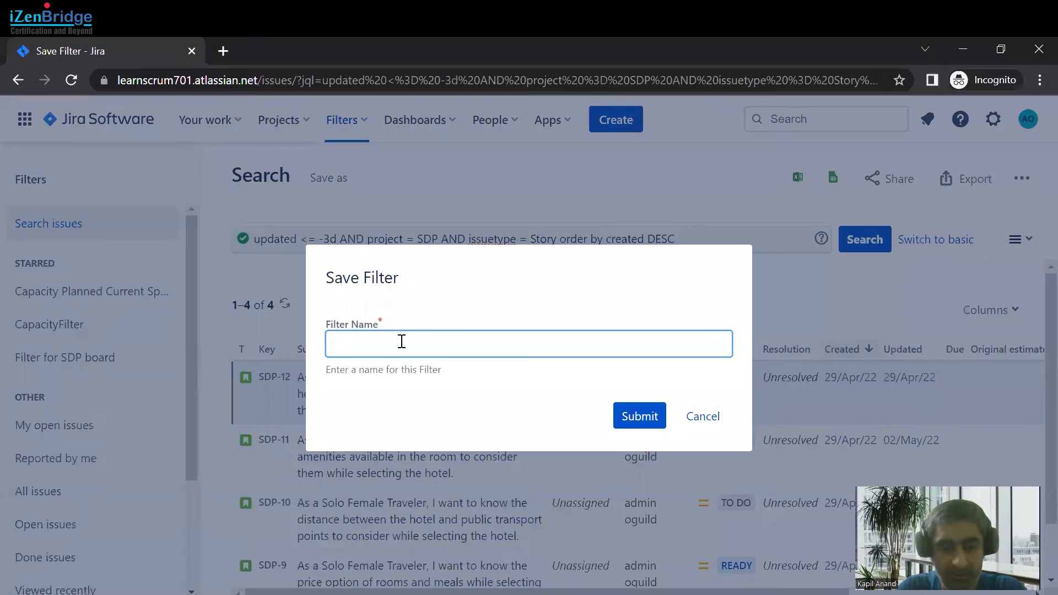
text(NoUpdate)
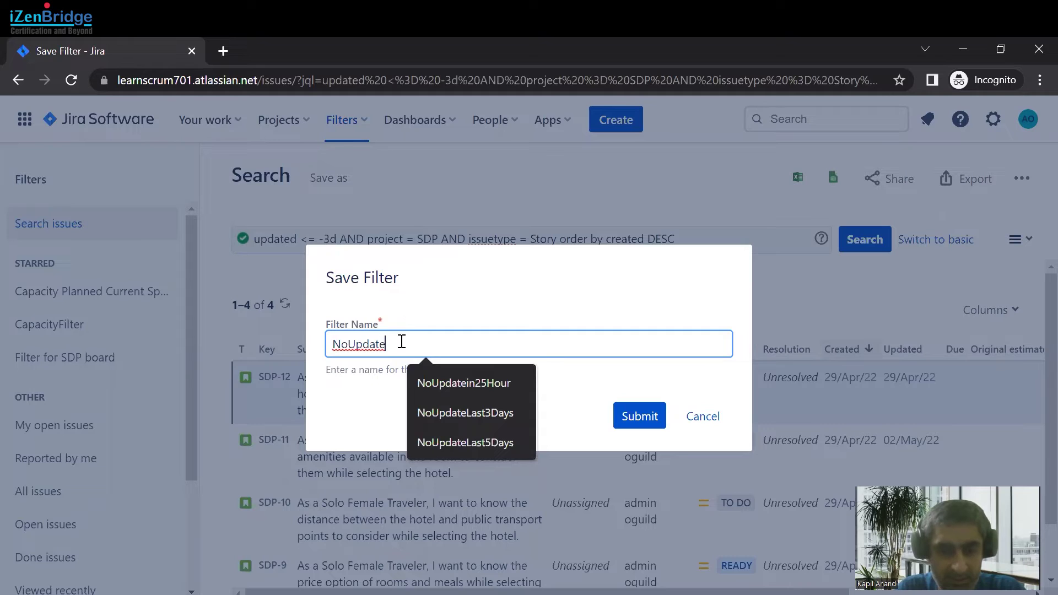
text(Last)
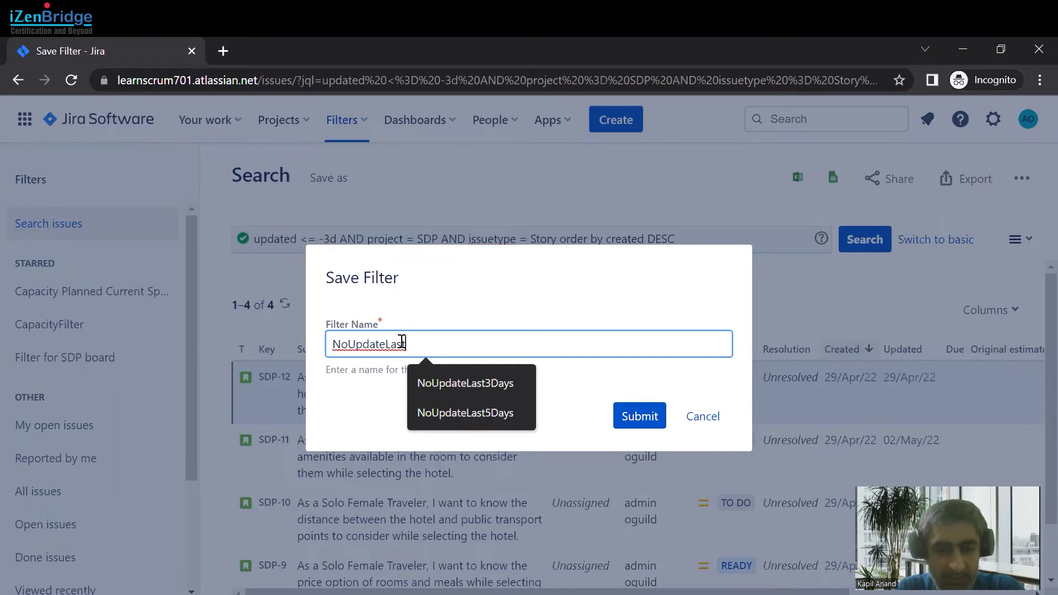
text(2Days)
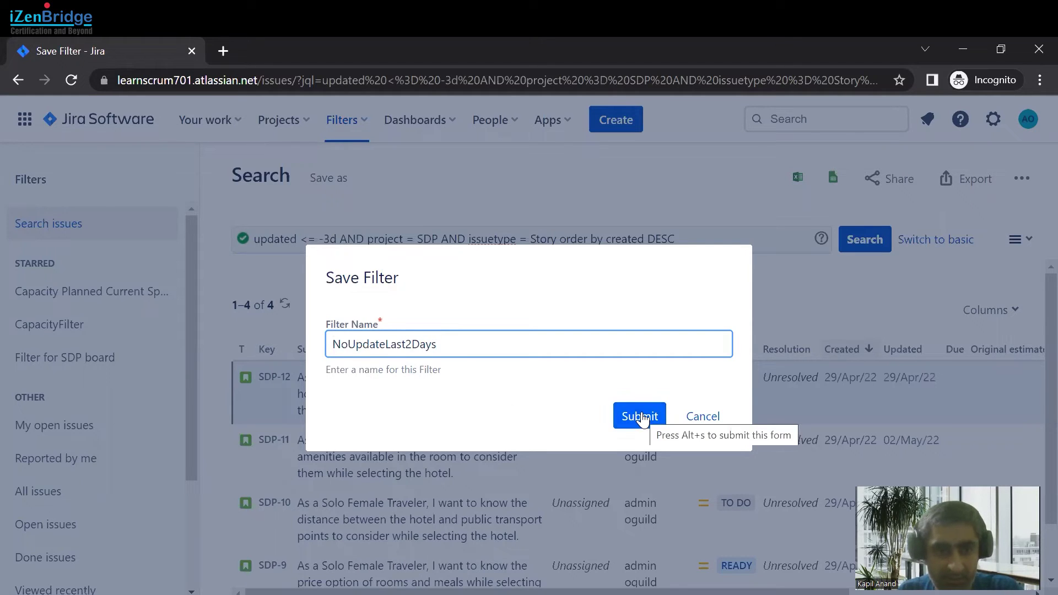
click(641, 417)
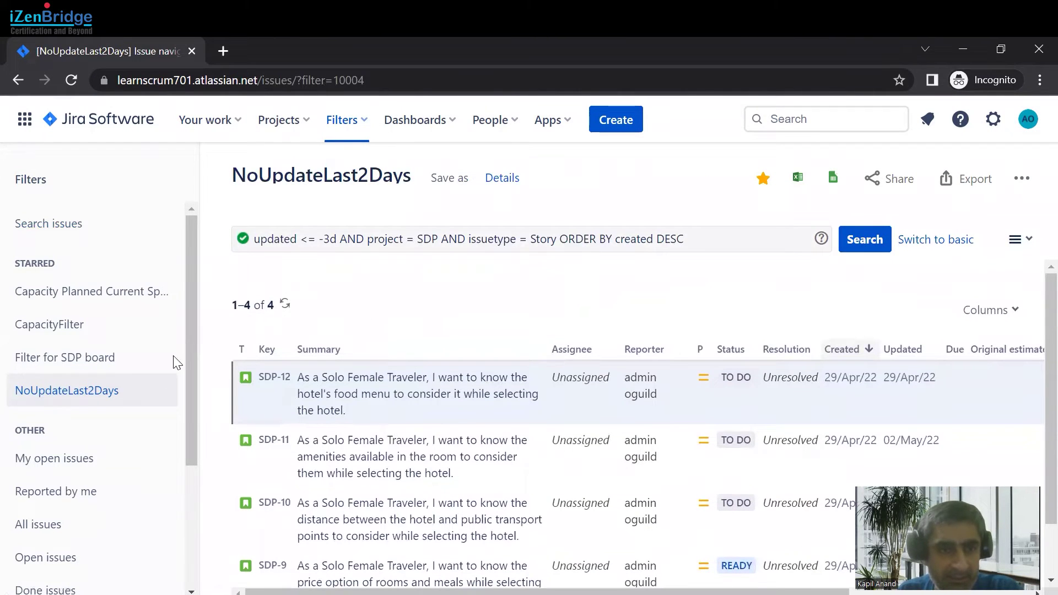
Change the query to updated <= -2d, rerun it, and save the filter.
click(327, 236)
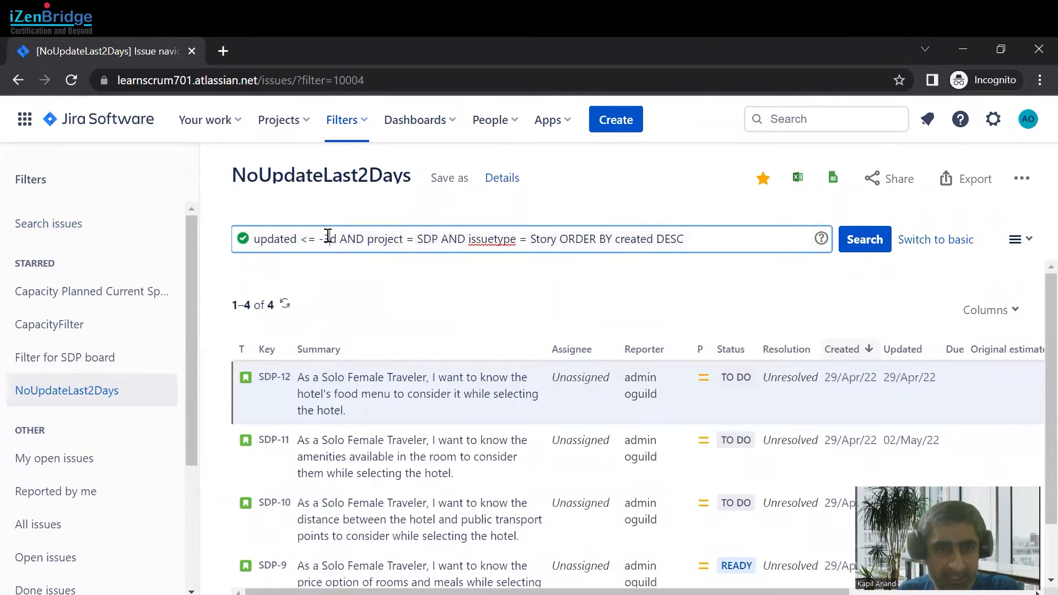
drag(329, 238, 323, 238)
text(2)
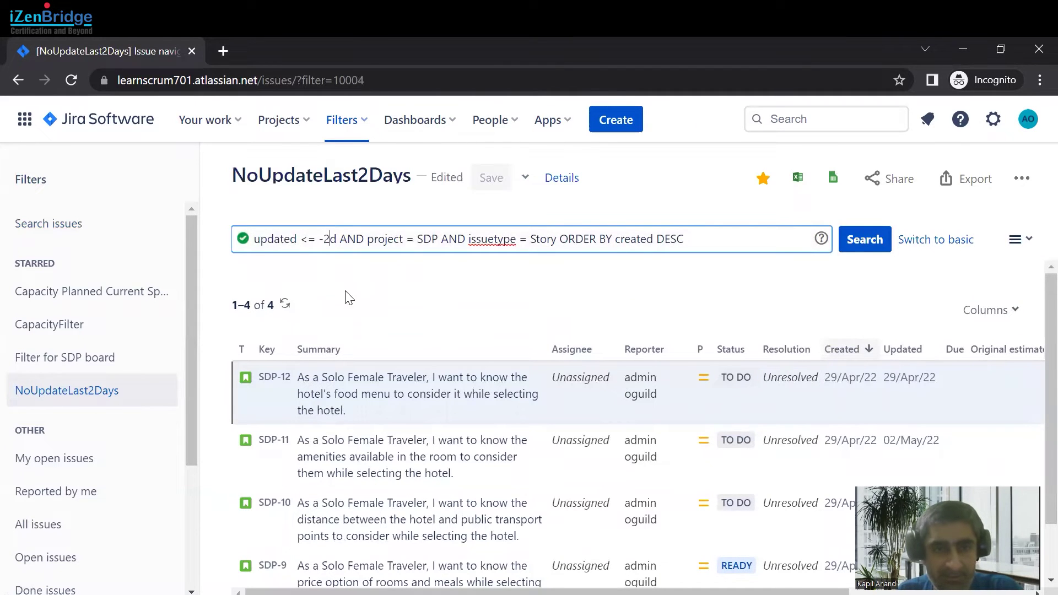
click(866, 238)
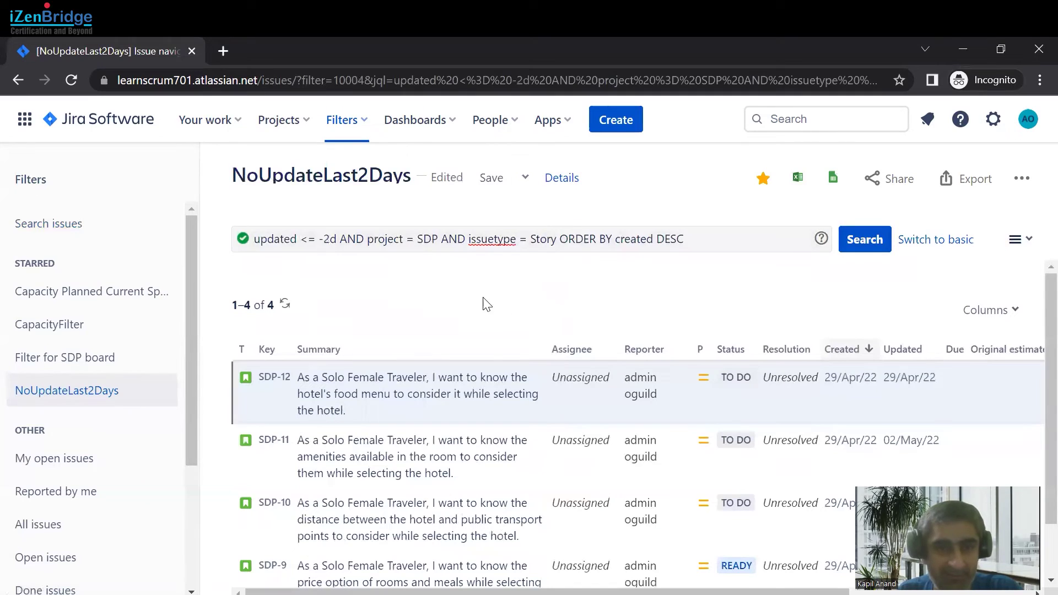
click(490, 177)
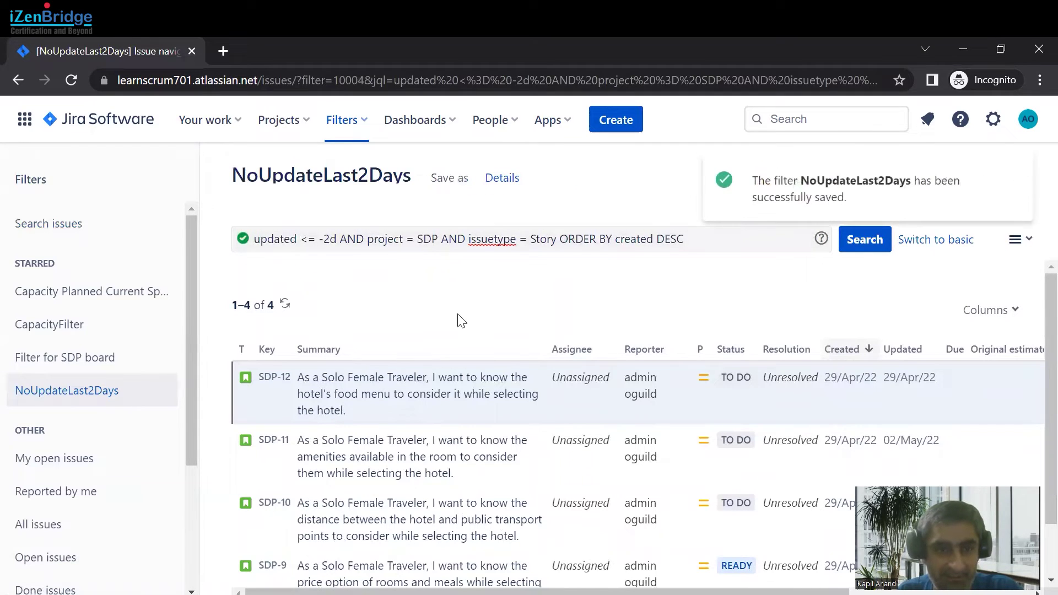
Open the subscription management page for NoUpdateLast2Days from the all-filters list.
click(361, 120)
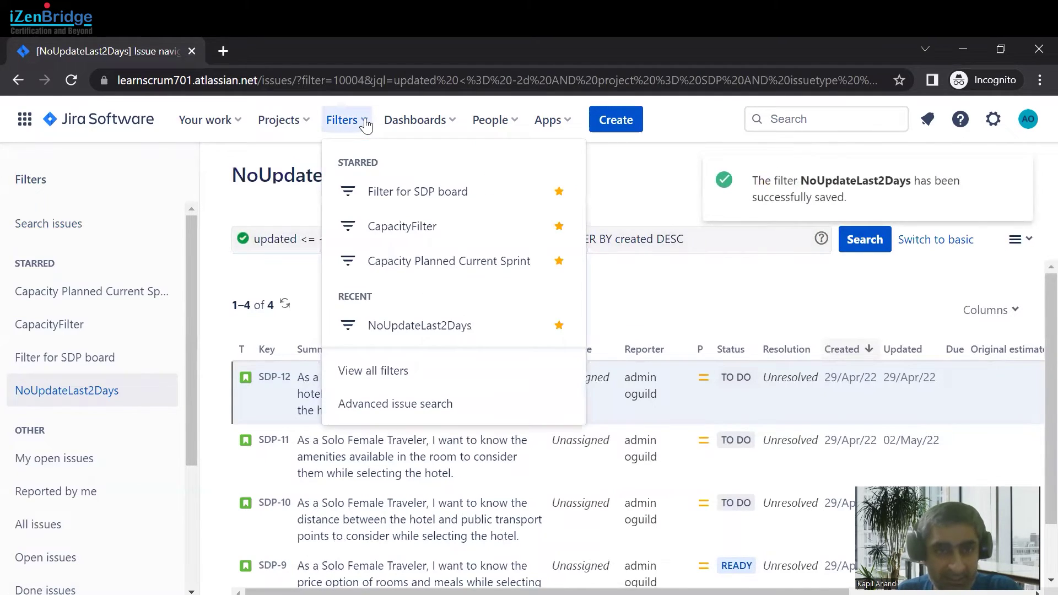
click(372, 371)
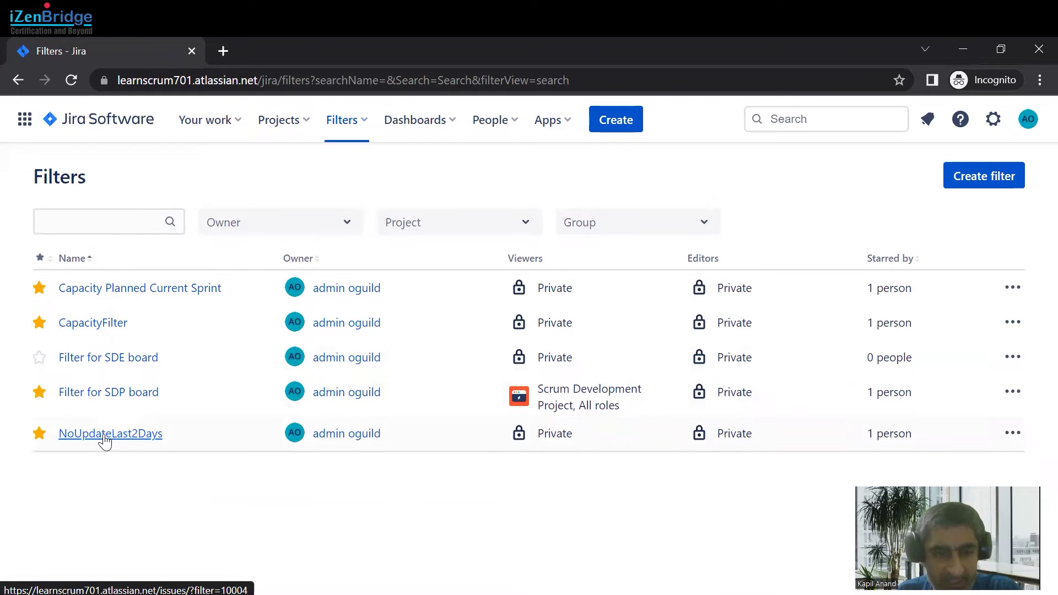
click(1012, 433)
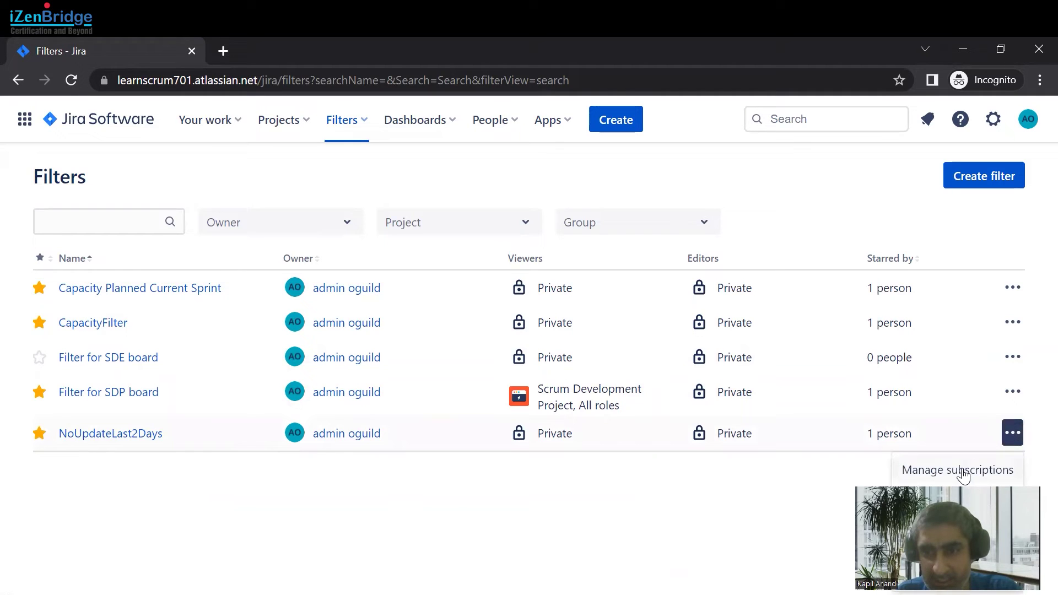
click(933, 473)
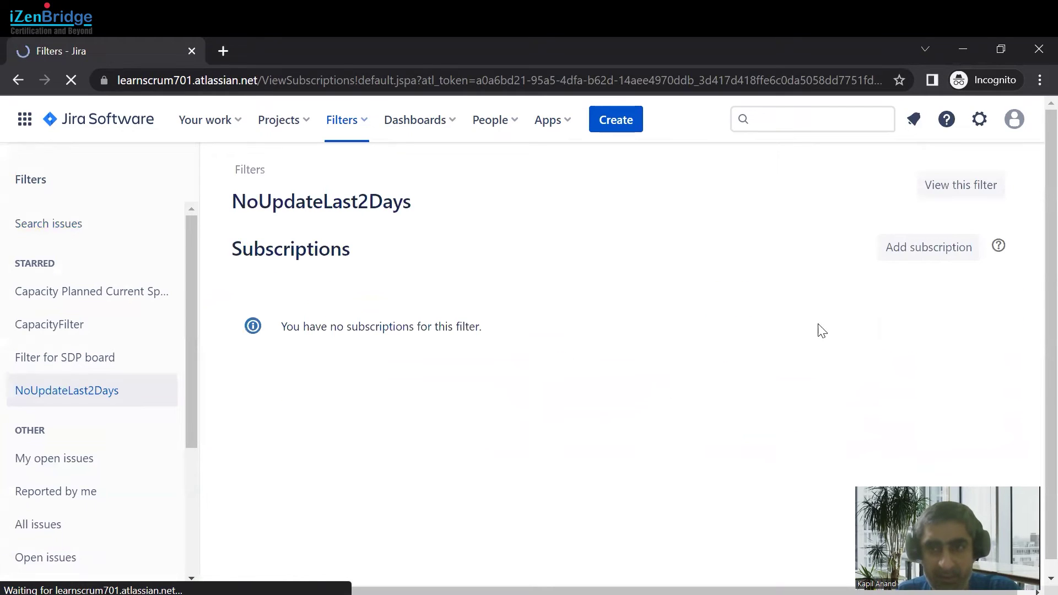
Subscribe personally to NoUpdateLast2Days daily at 7 pm, emailing even when no issues match.
click(914, 251)
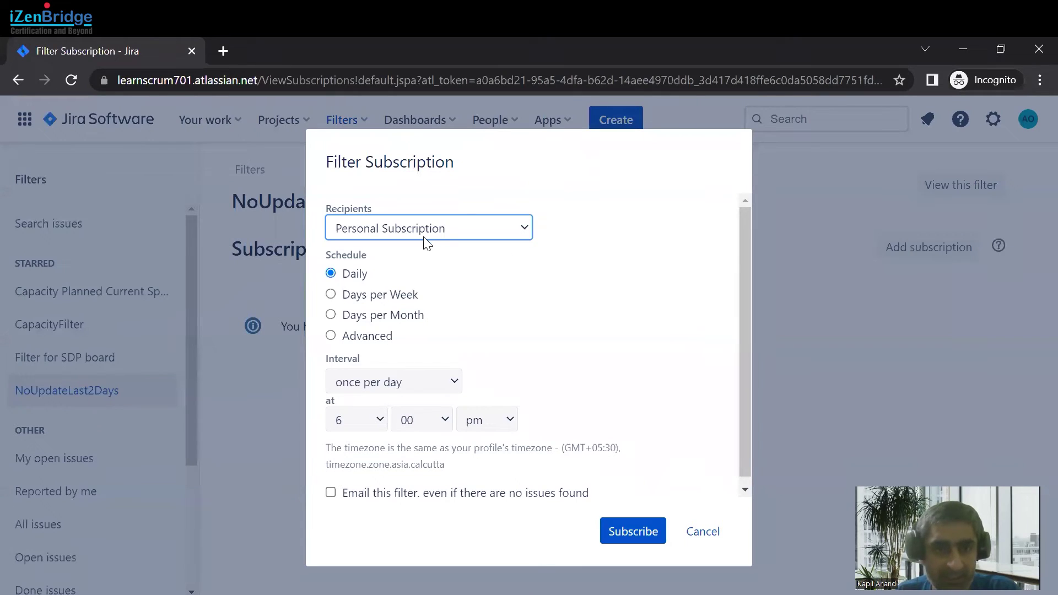
click(462, 232)
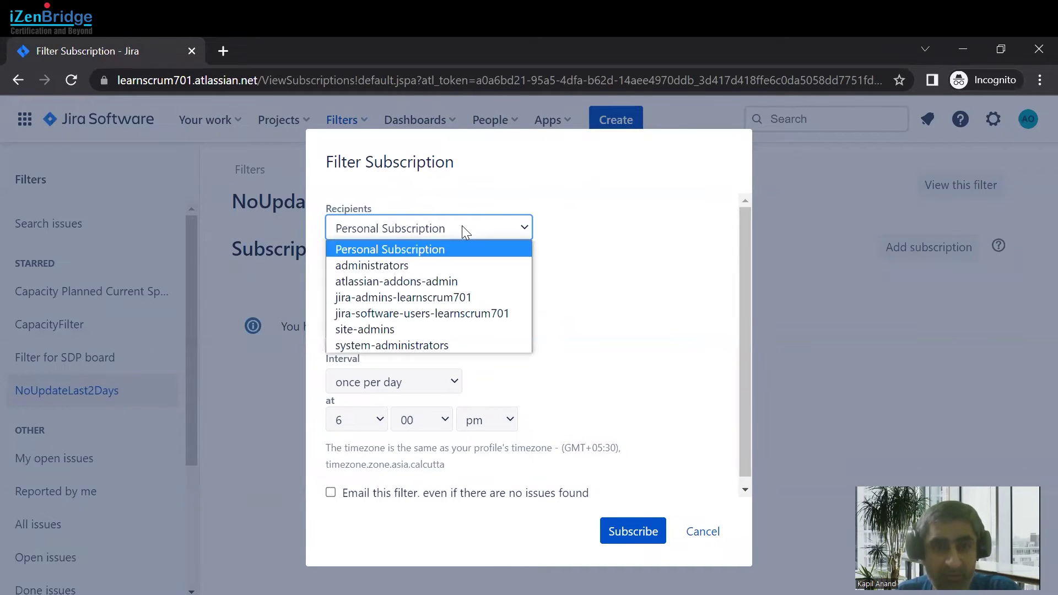
click(441, 250)
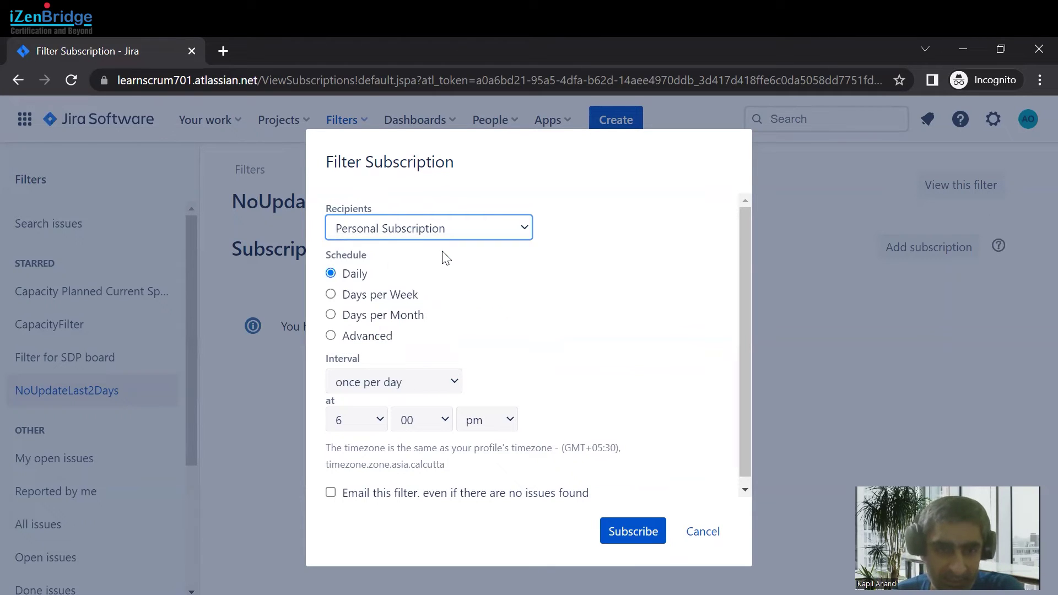
click(467, 238)
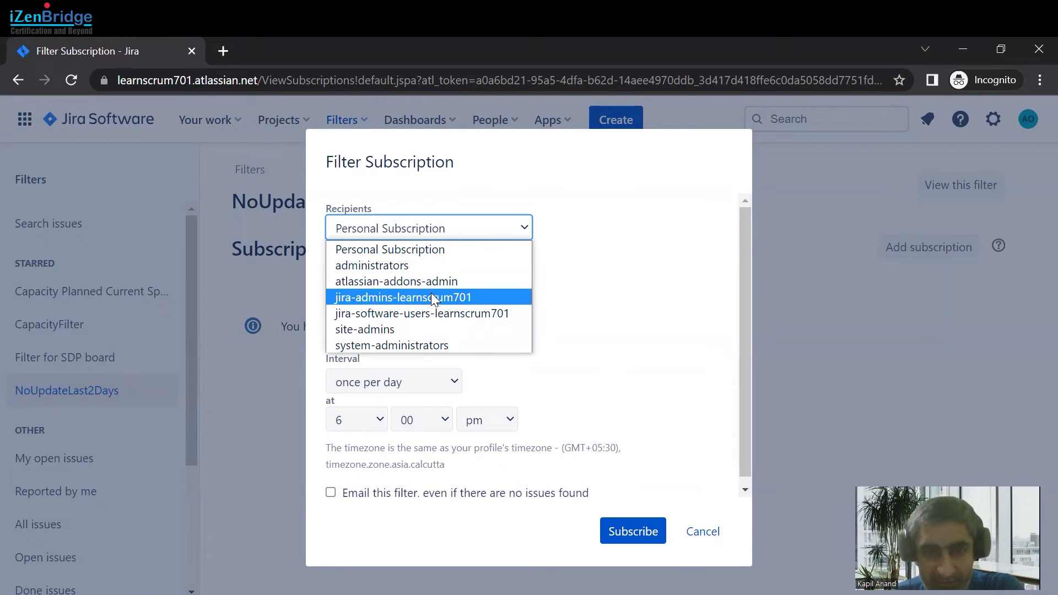
click(593, 288)
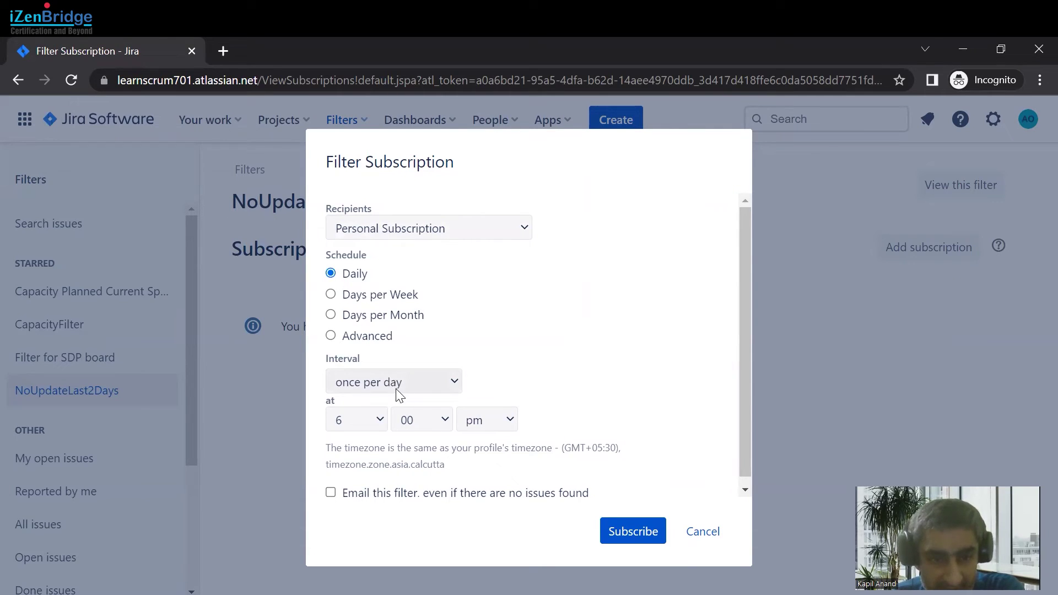
click(379, 419)
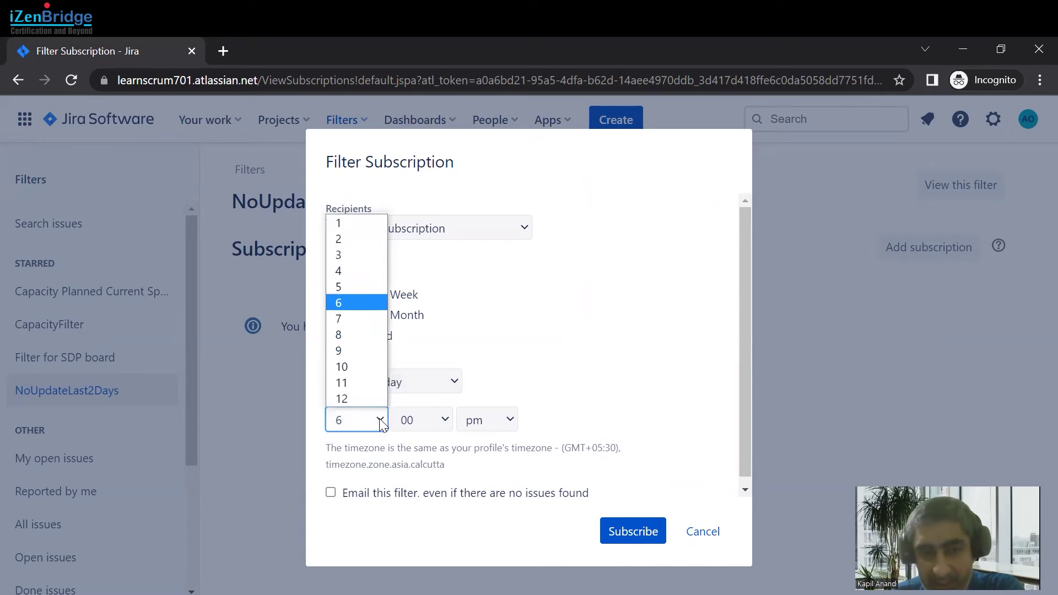
click(348, 319)
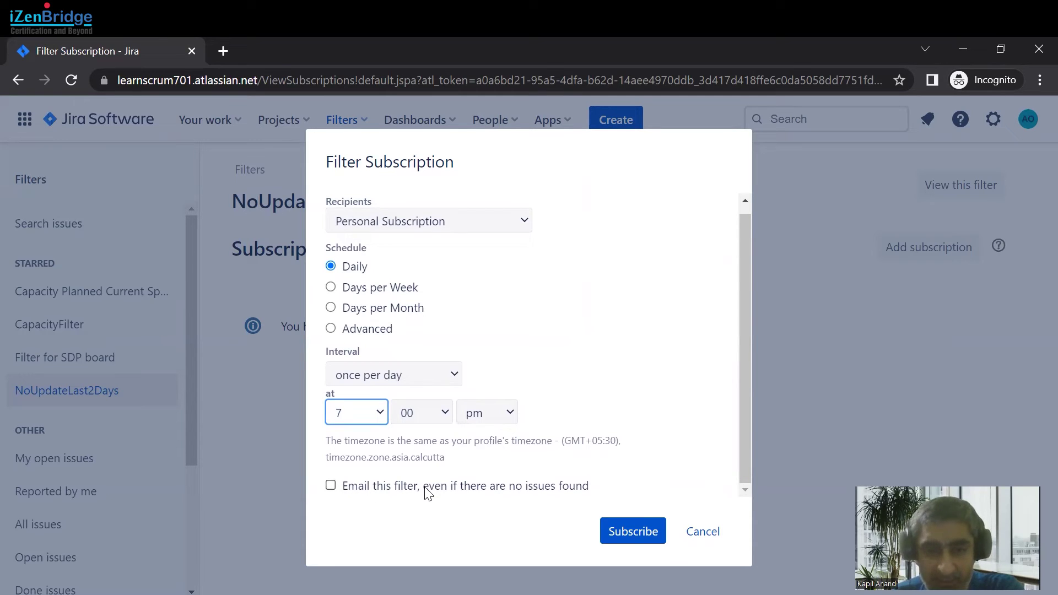
click(331, 486)
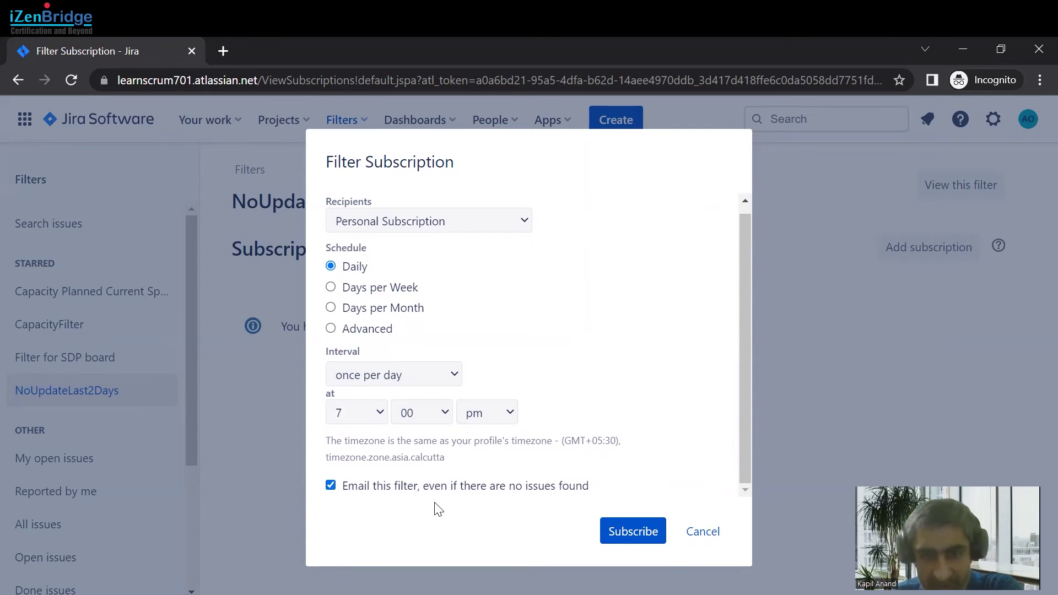
click(629, 530)
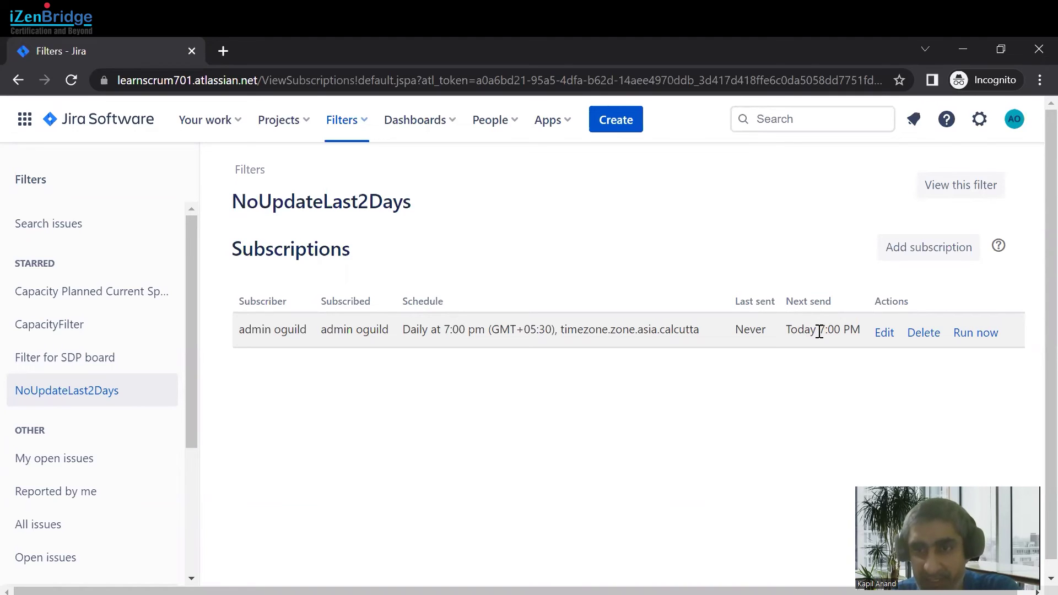
Run the new daily 7:00 pm subscription immediately to send its email.
click(974, 334)
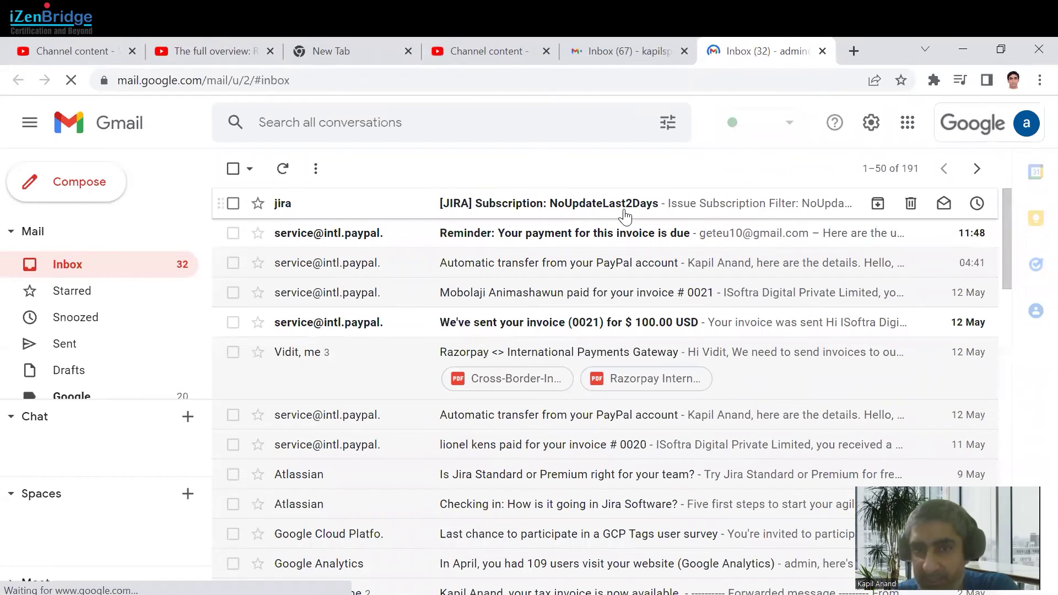
Open the '[JIRA] Subscription: NoUpdateLast2Days' email and scroll through its 4-issue table.
click(406, 210)
scroll(378, 400, down, 12)
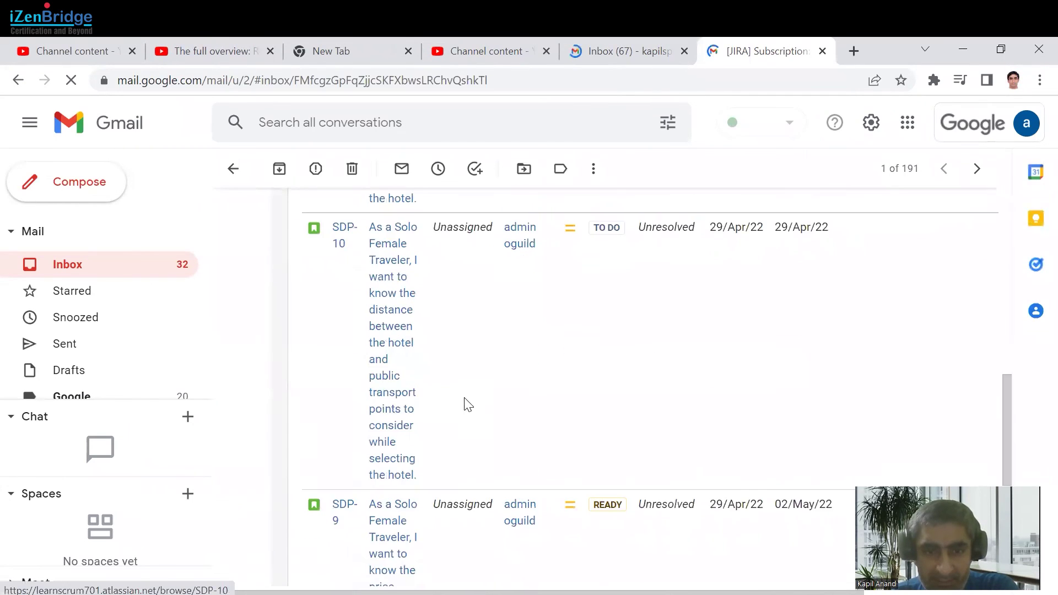
scroll(469, 402, down, 6)
scroll(474, 405, up, 10)
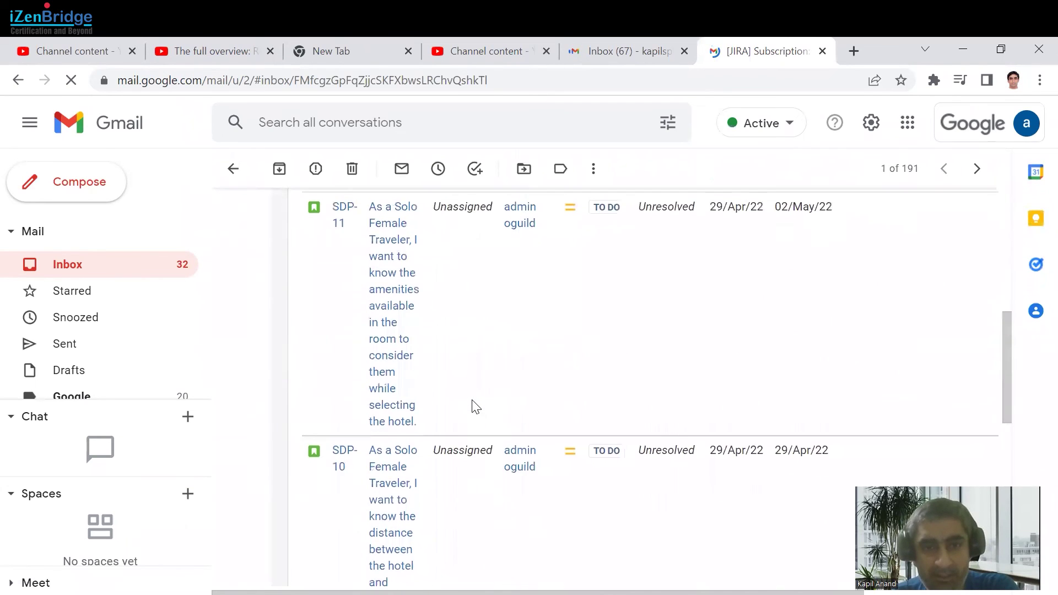
scroll(475, 406, up, 8)
scroll(475, 407, down, 2)
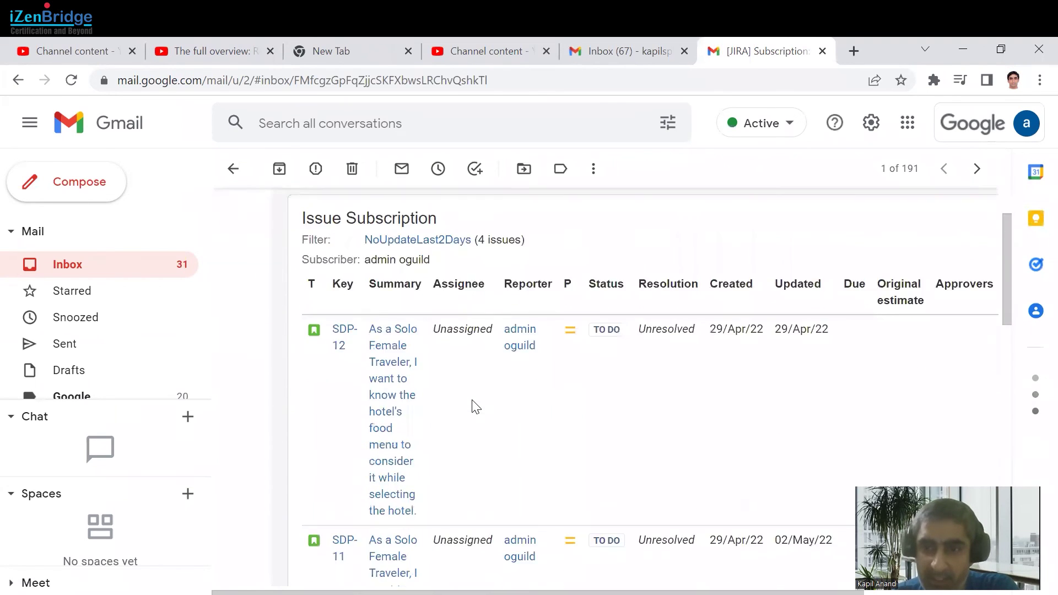
scroll(475, 407, up, 2)
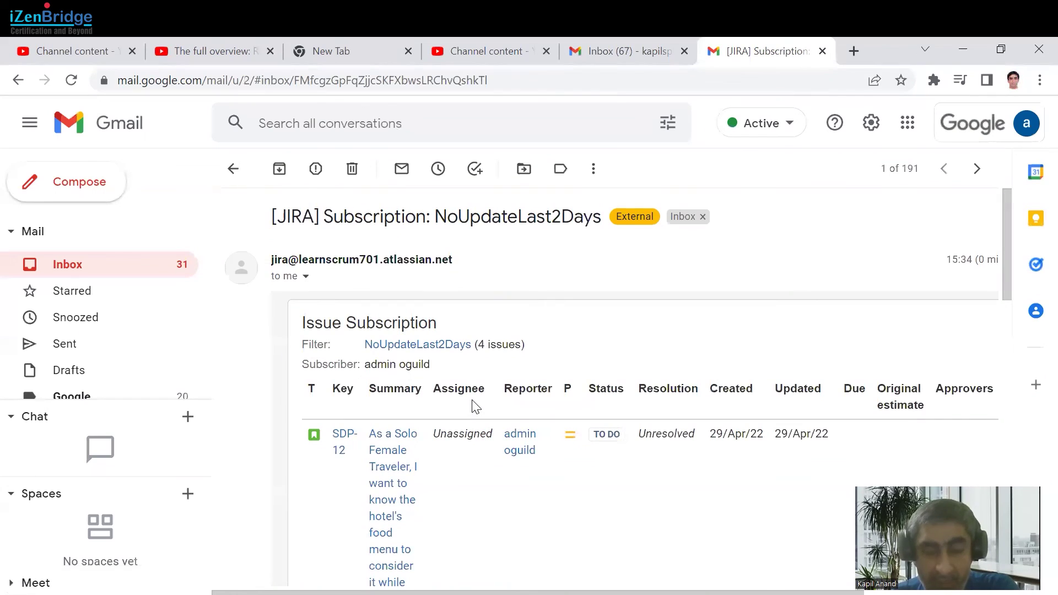